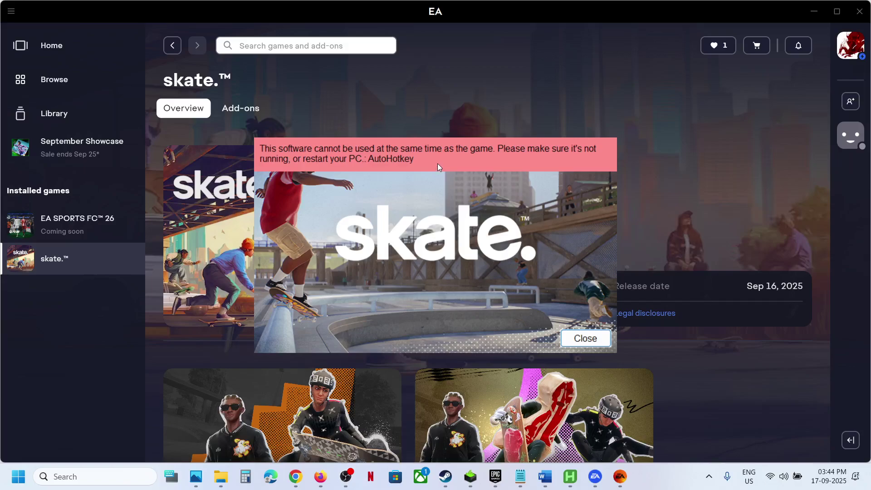
- Dismiss the AutoHotkey conflict error so the skate. overview page shows again
left_click(581, 339)
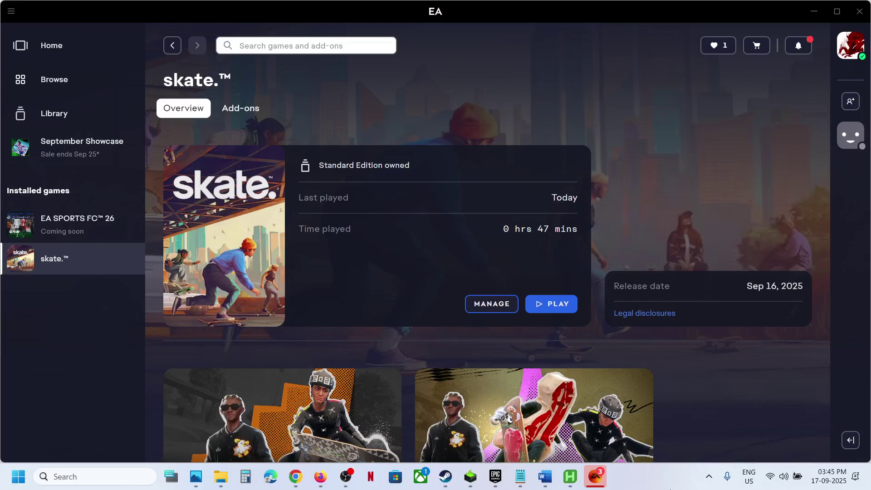
- Minimise the Word notes, close the AutoHotkey Dash window, and check the hidden tray icons
left_click(545, 477)
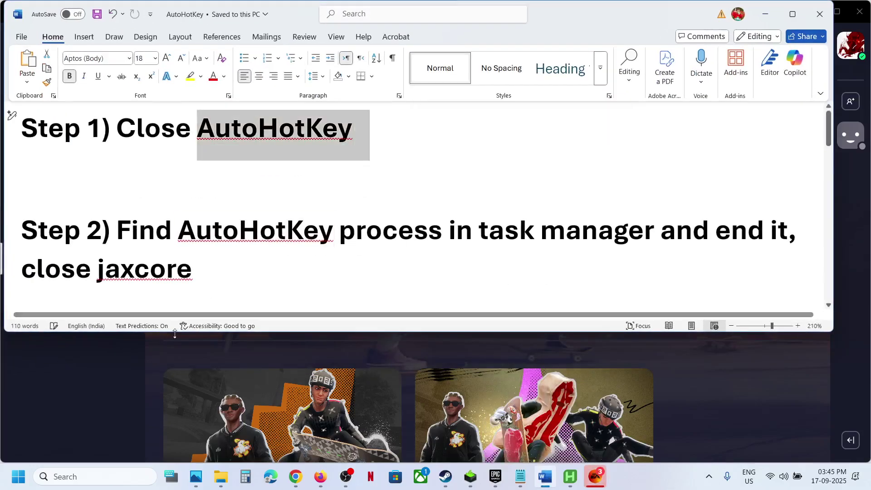
left_click(109, 396)
left_click(570, 477)
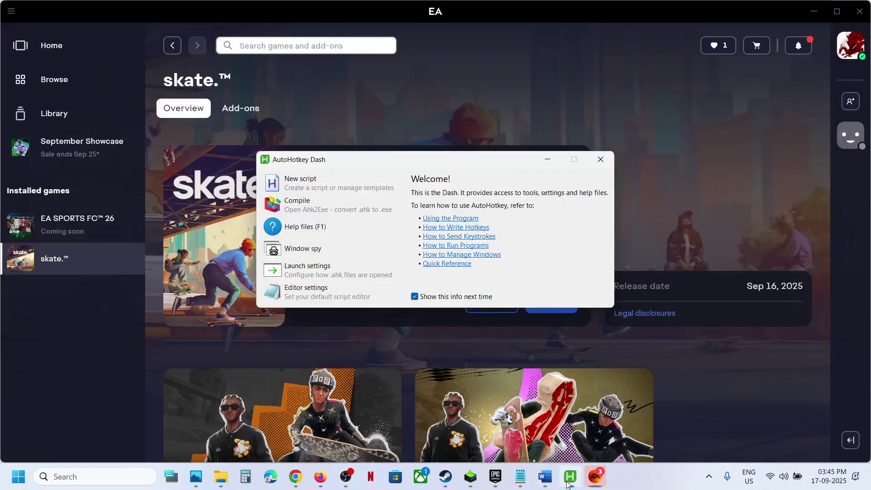
left_click(602, 160)
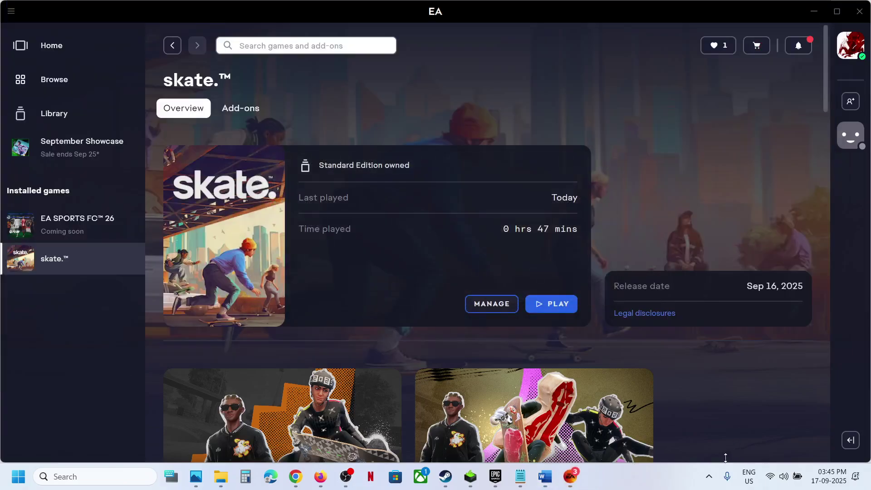
left_click(709, 477)
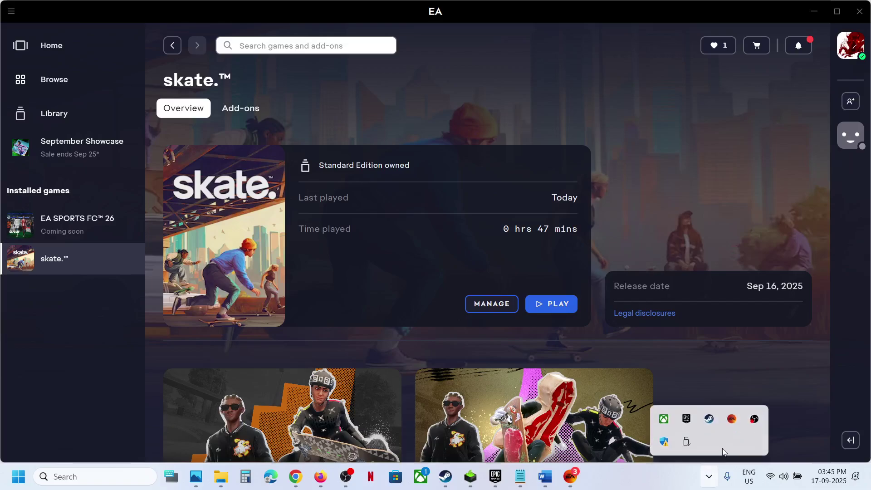
left_click(625, 468)
- Open Task Manager from the Win+X menu, review the Processes list, then close it
right_click(15, 487)
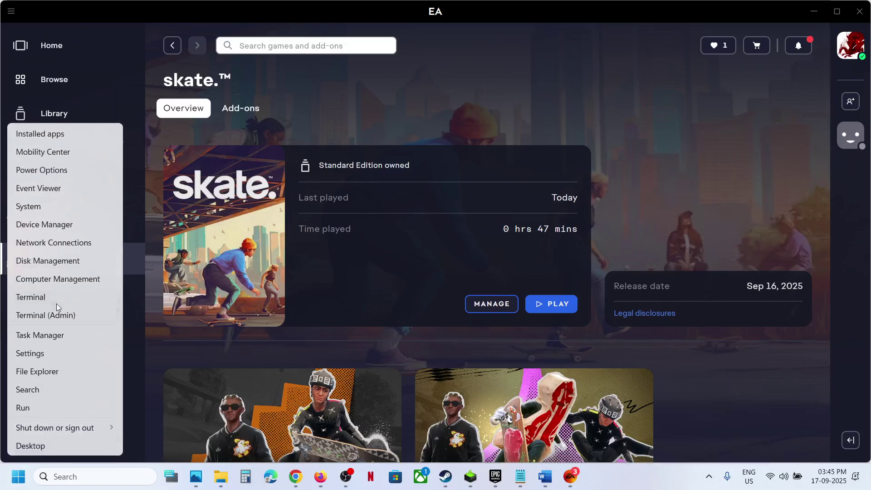
left_click(58, 335)
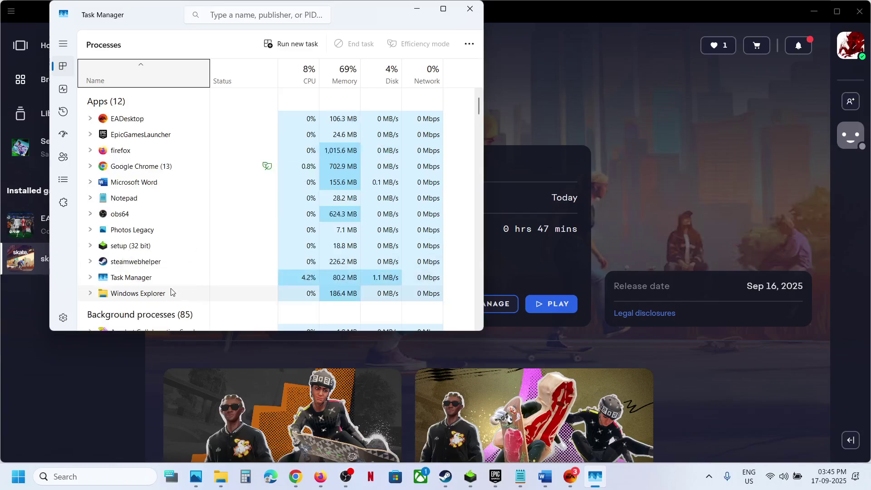
left_click(171, 290)
scroll(172, 291, "down", 4)
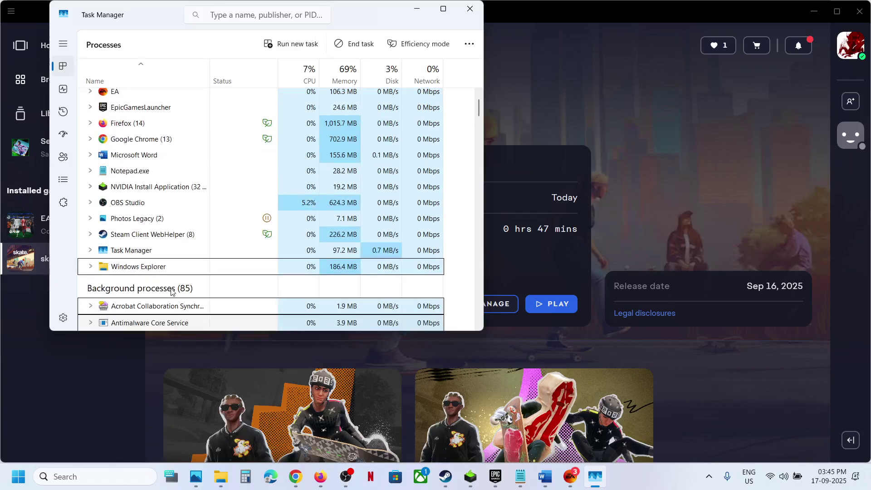
scroll(171, 291, "down", 1)
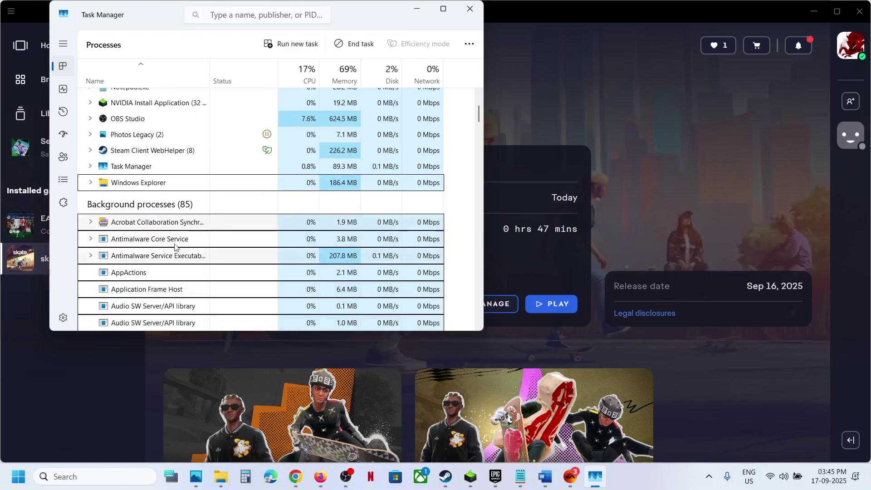
left_click(470, 8)
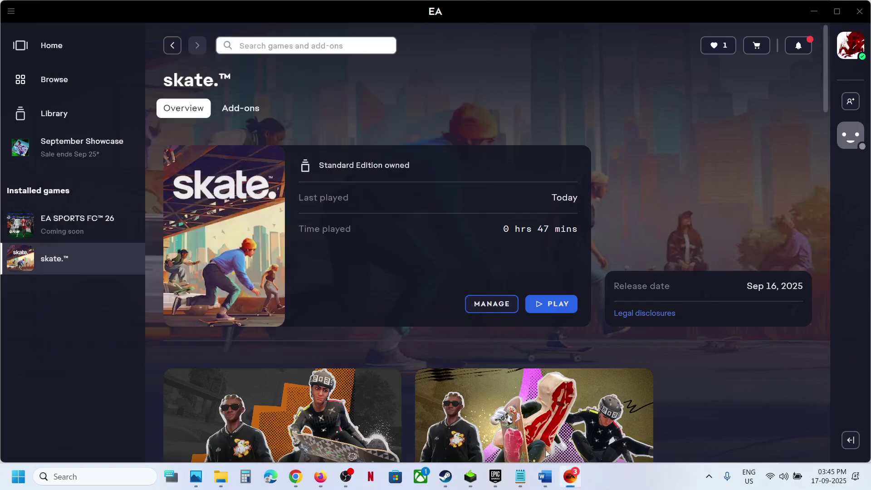
- Bring the AutoHotKey notes back and highlight 'jaxcore' in Step 2
left_click(544, 476)
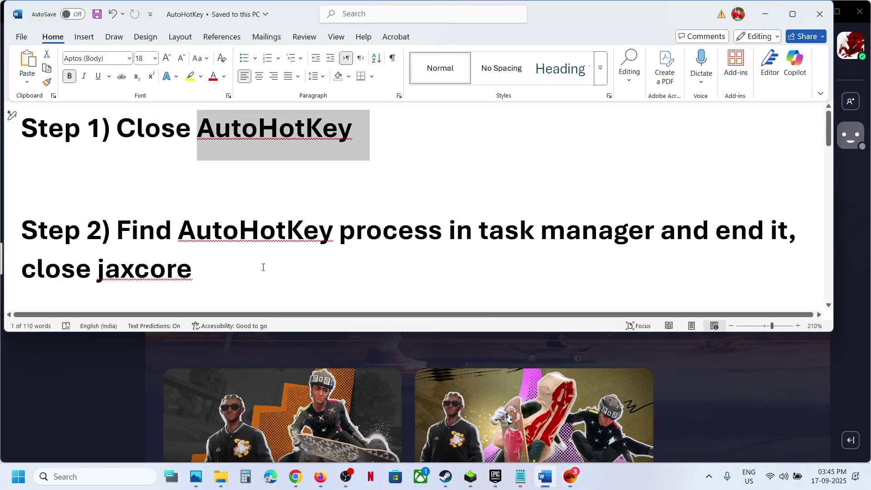
left_click_drag(244, 270, 98, 273)
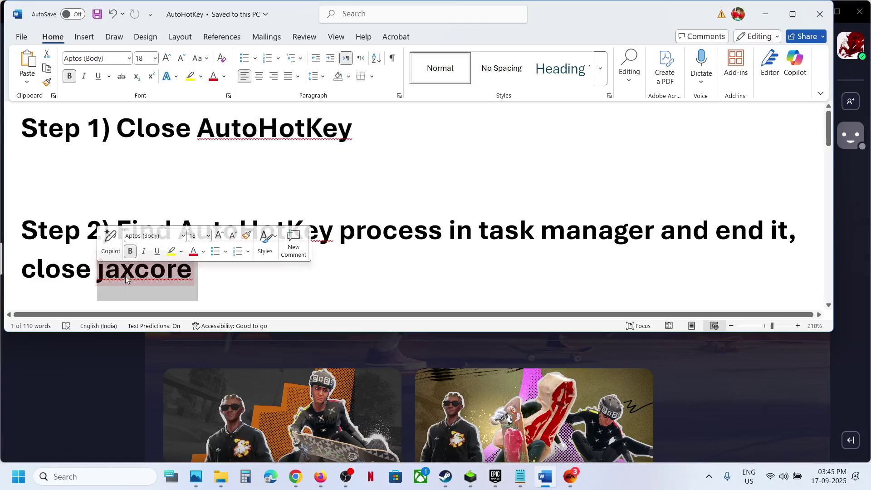
right_click(103, 280)
left_click(211, 272)
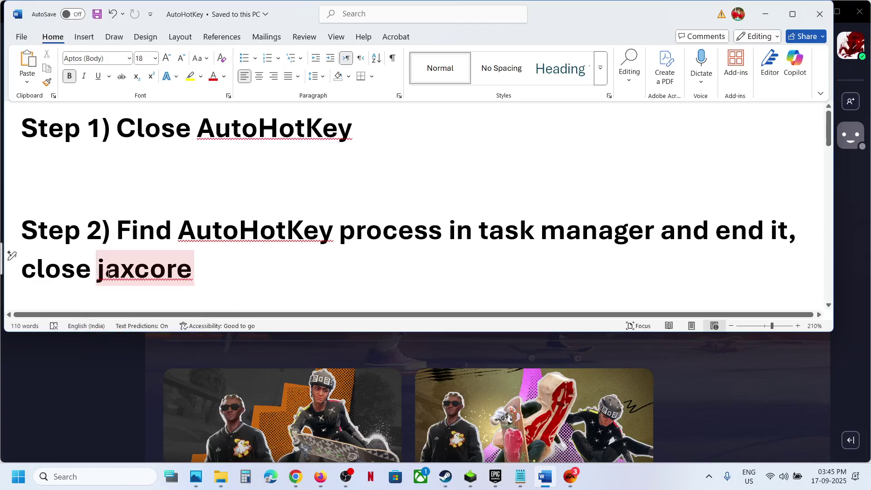
right_click(211, 272)
left_click(211, 269)
- Highlight 'Droptop via Rainmeter' and 'its services in task manager' in Step 3
scroll(211, 270, "down", 5)
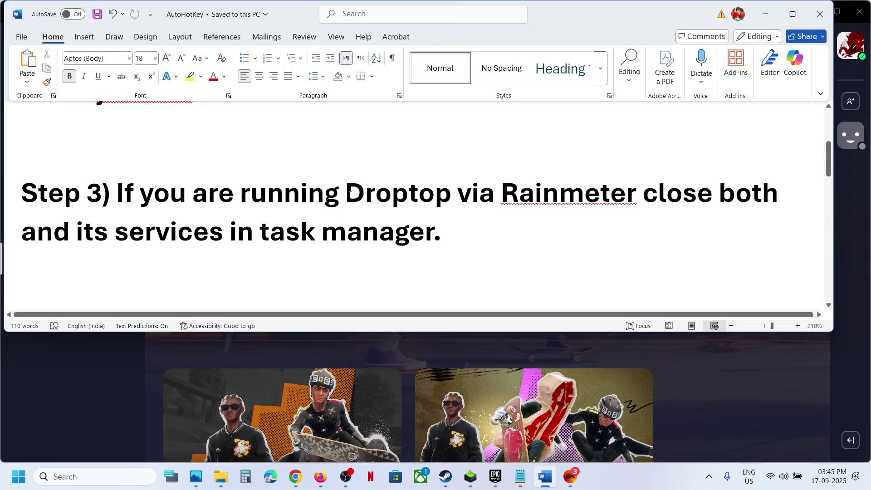
left_click_drag(350, 195, 574, 192)
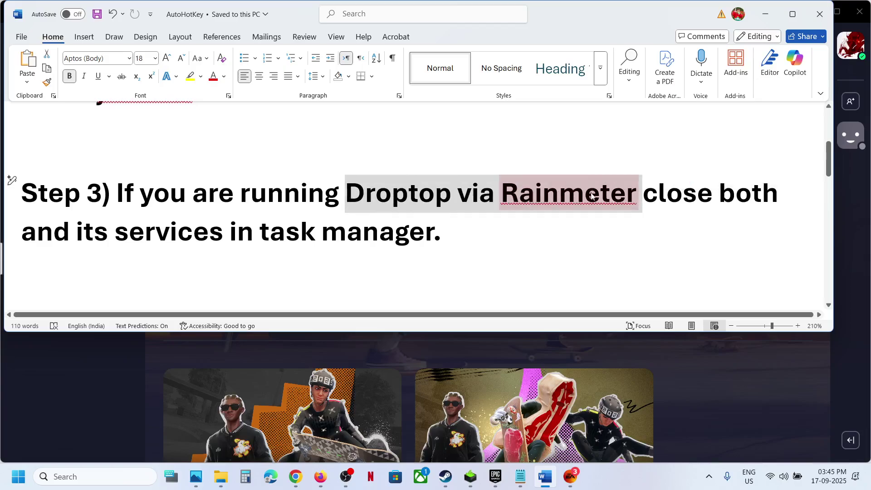
left_click(591, 193)
left_click_drag(501, 193, 675, 201)
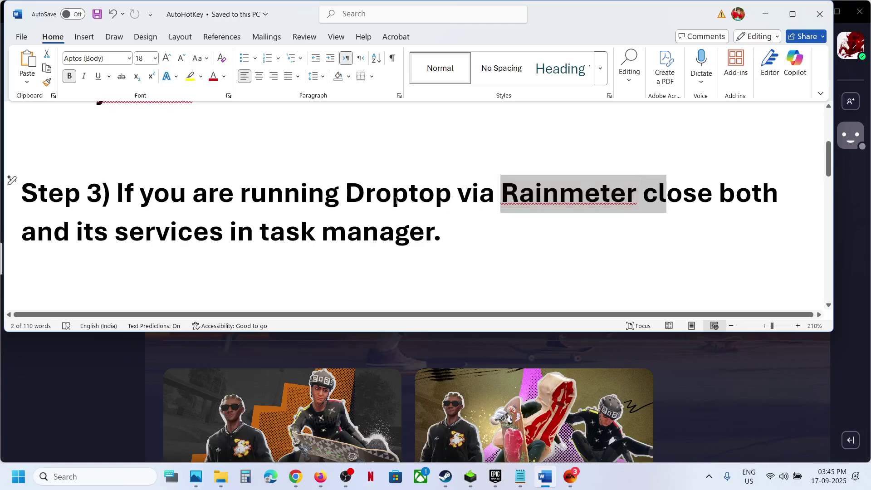
left_click_drag(355, 194, 479, 195)
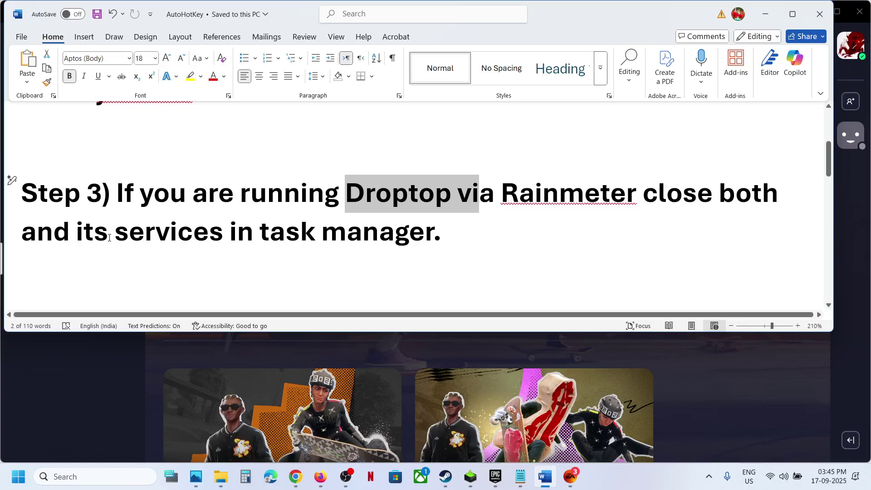
left_click_drag(108, 238, 434, 237)
left_click(20, 481)
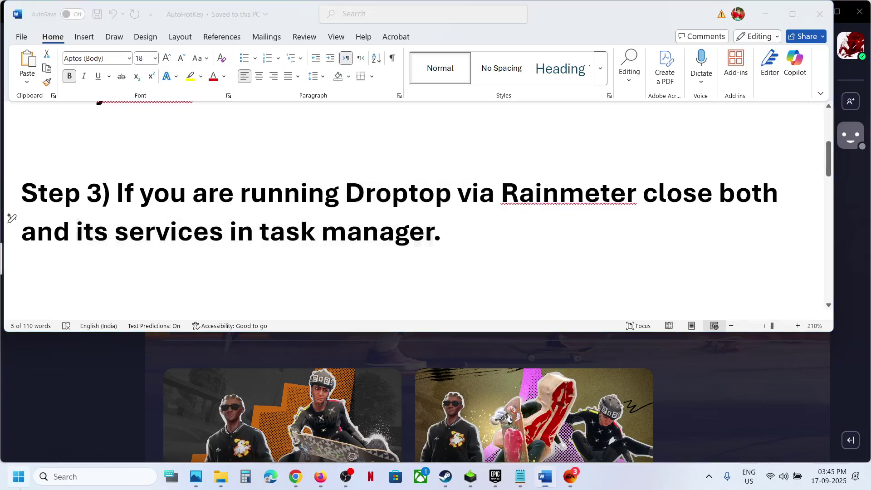
left_click(262, 217)
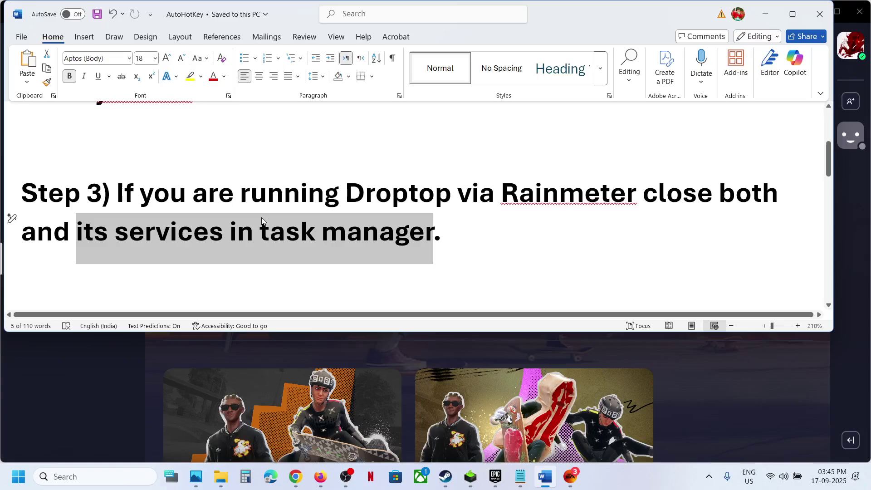
left_click_drag(535, 199, 626, 199)
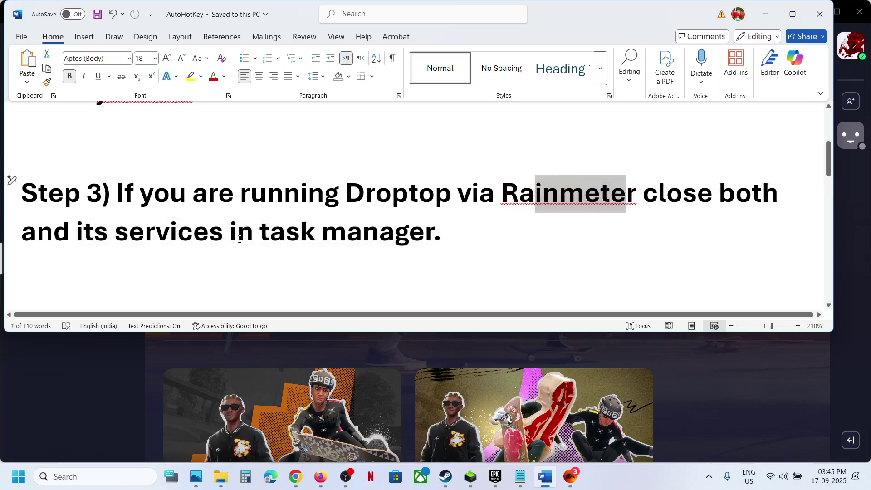
scroll(240, 239, "down", 5)
scroll(196, 182, "up", 1)
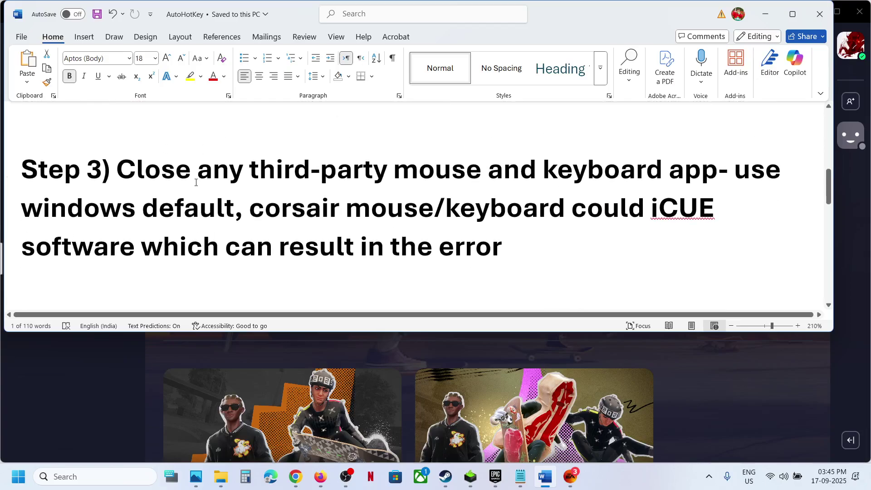
left_click_drag(196, 179, 661, 178)
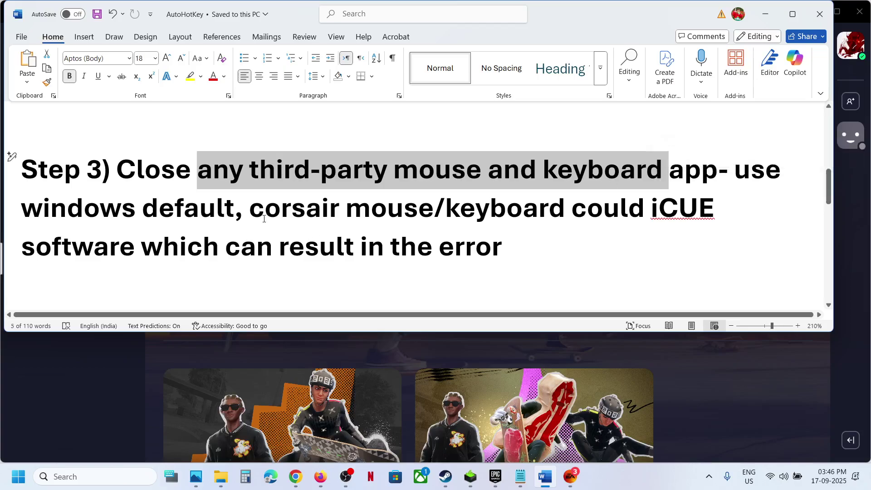
left_click_drag(251, 213, 606, 214)
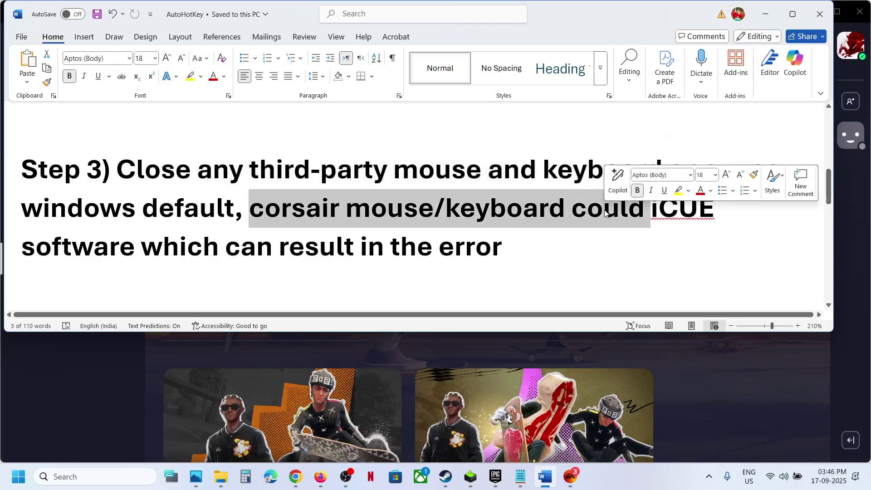
left_click(606, 212)
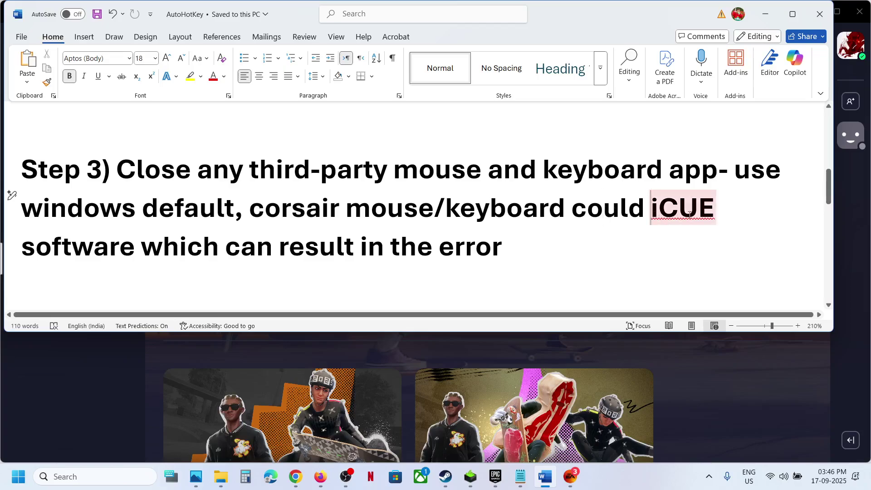
left_click_drag(690, 215, 77, 259)
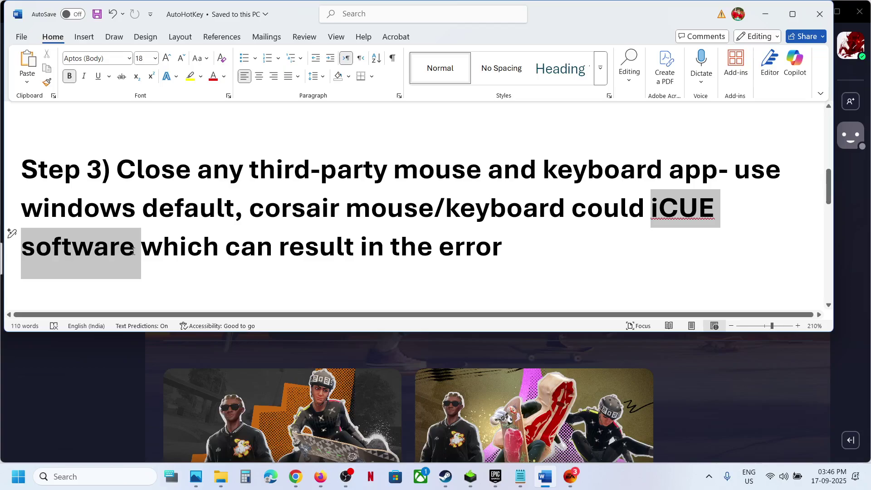
left_click(542, 266)
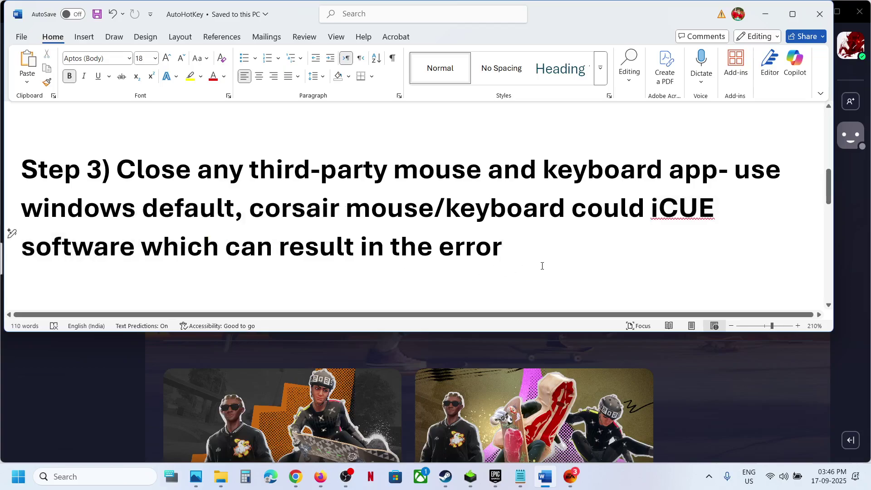
left_click_drag(542, 266, 446, 209)
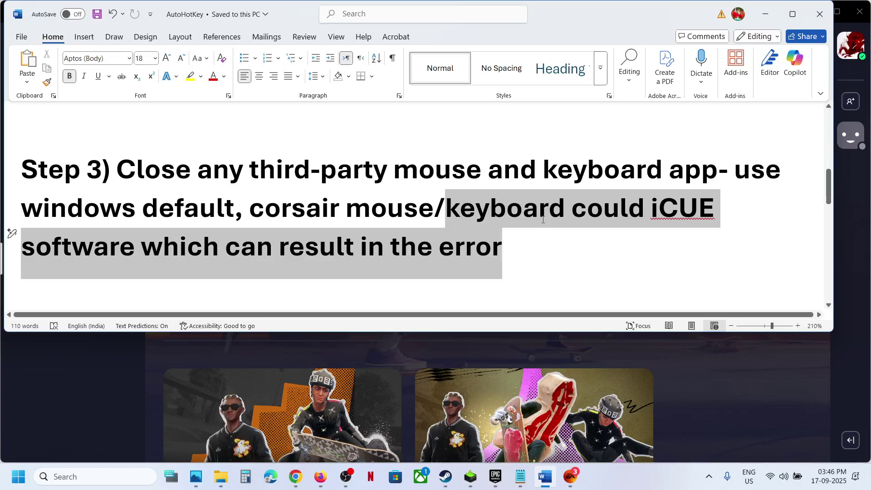
left_click(206, 238)
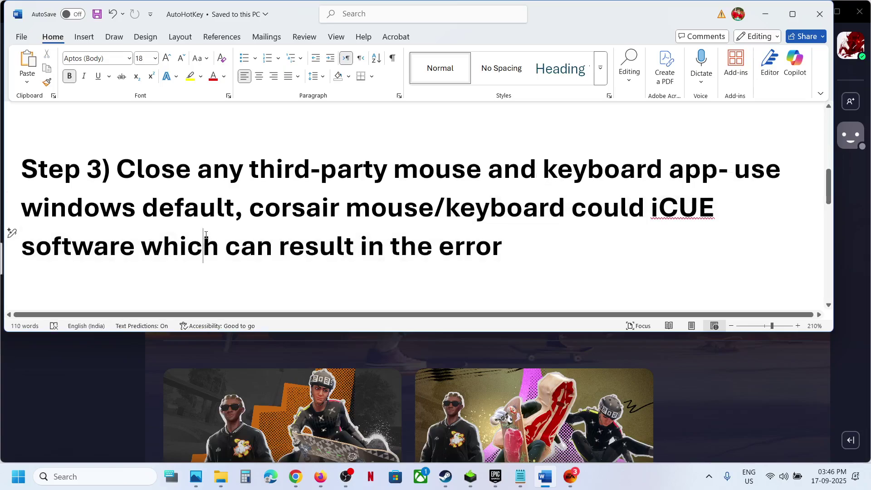
scroll(205, 235, "down", 4)
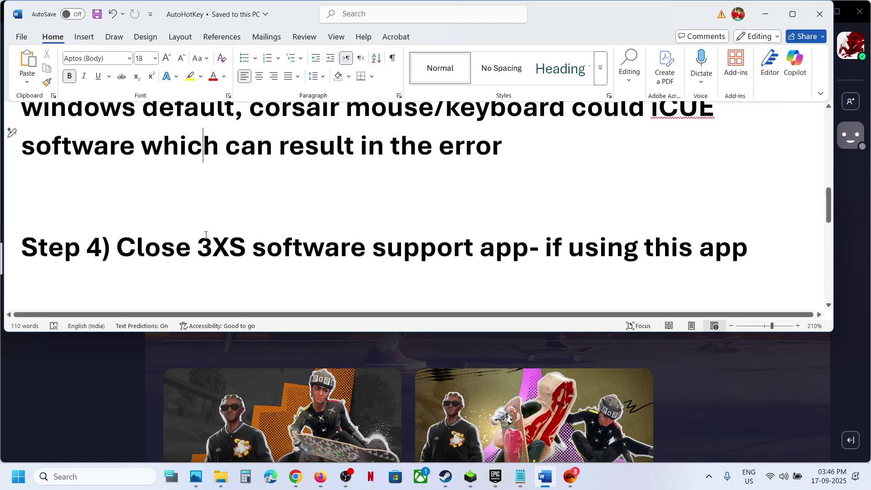
scroll(205, 235, "down", 1)
left_click_drag(205, 219, 505, 225)
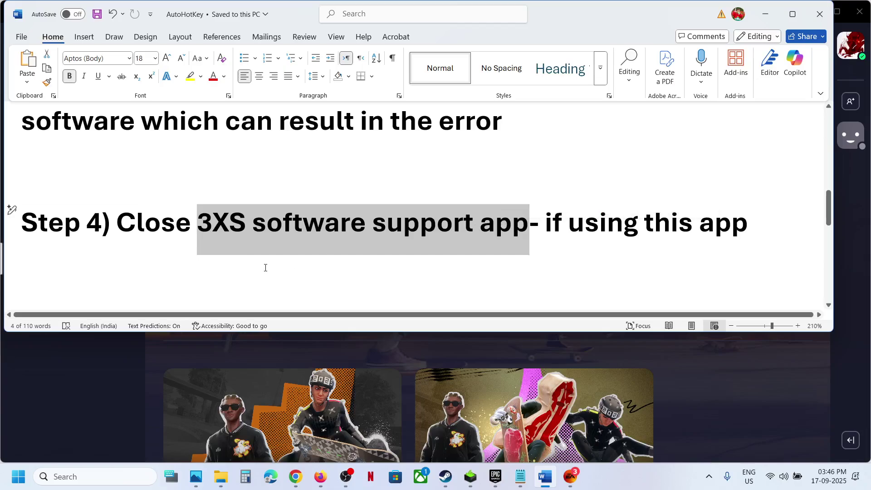
scroll(264, 266, "down", 4)
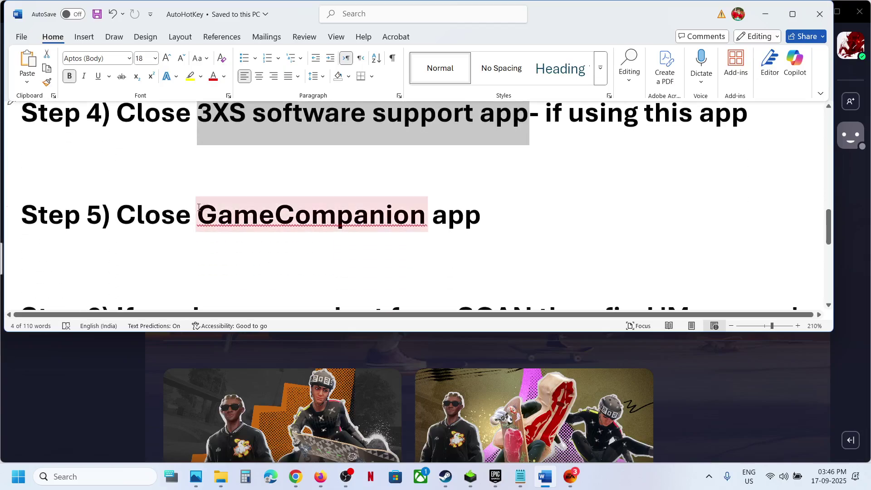
left_click_drag(200, 207, 427, 217)
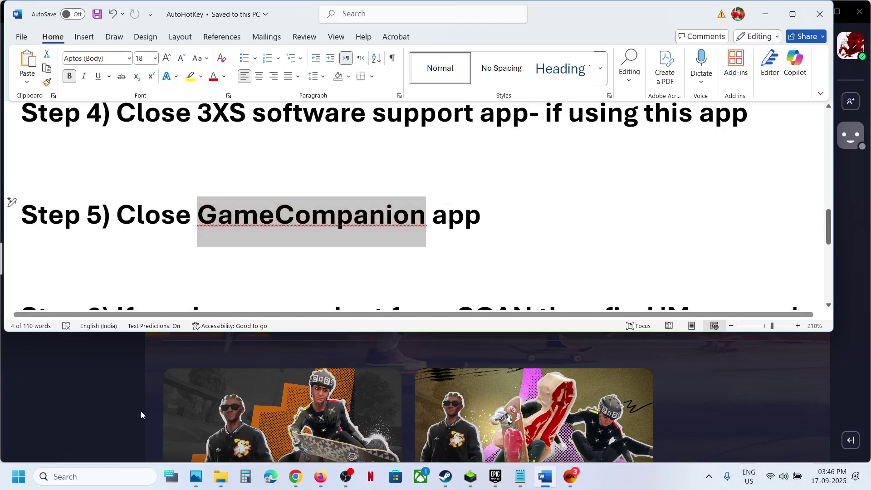
left_click(709, 476)
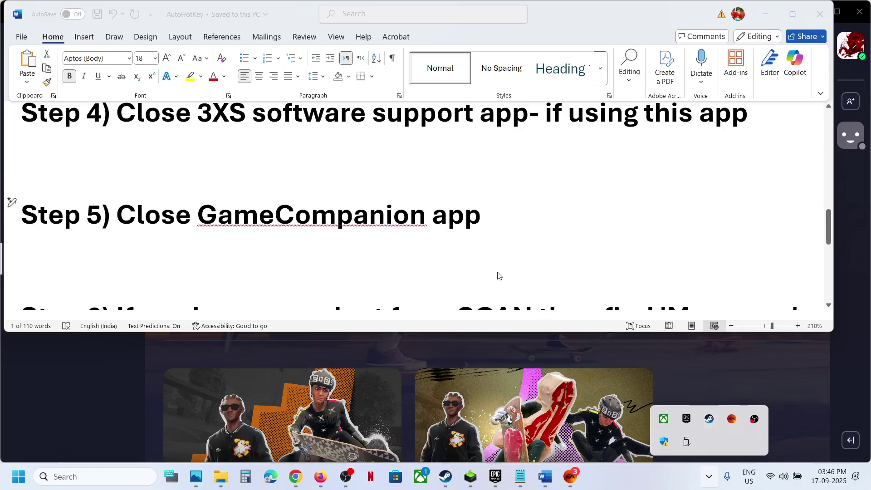
key("Escape")
scroll(499, 275, "down", 3)
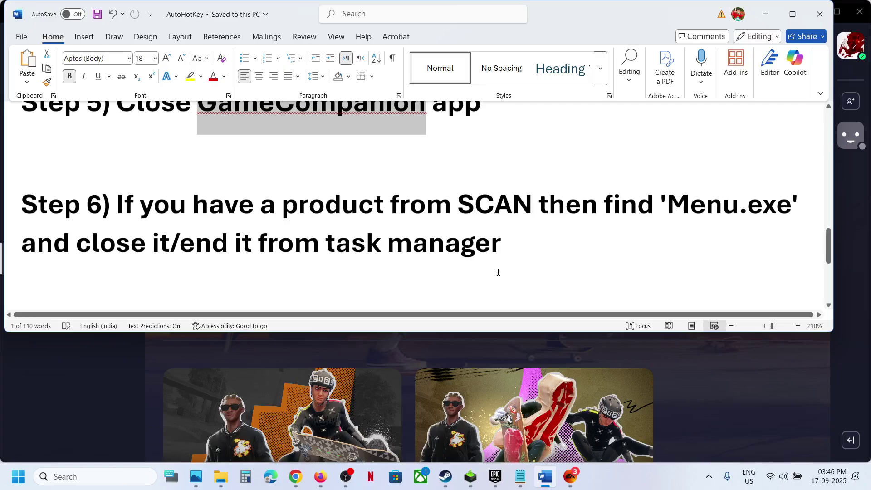
left_click_drag(322, 210, 590, 191)
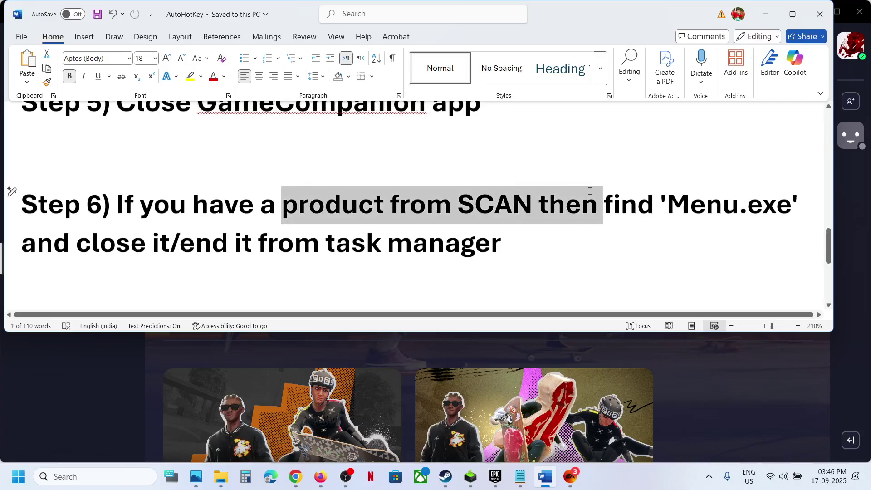
left_click(589, 191)
left_click_drag(662, 204, 766, 199)
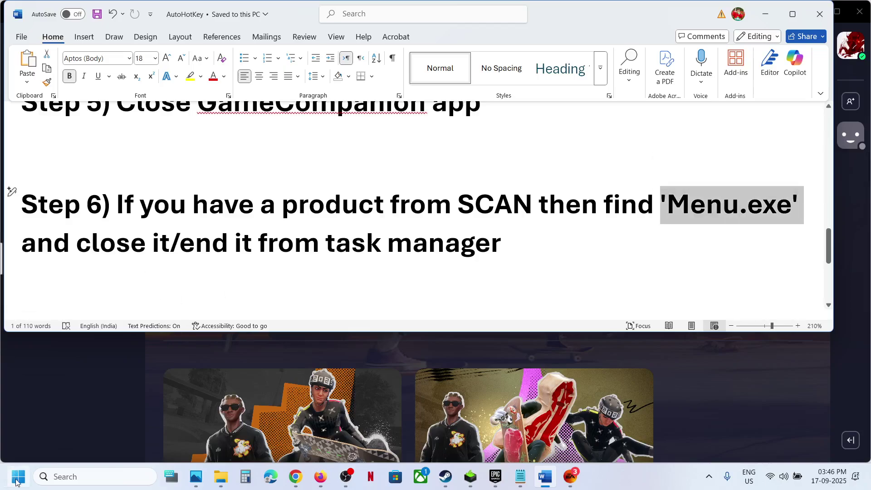
right_click(17, 481)
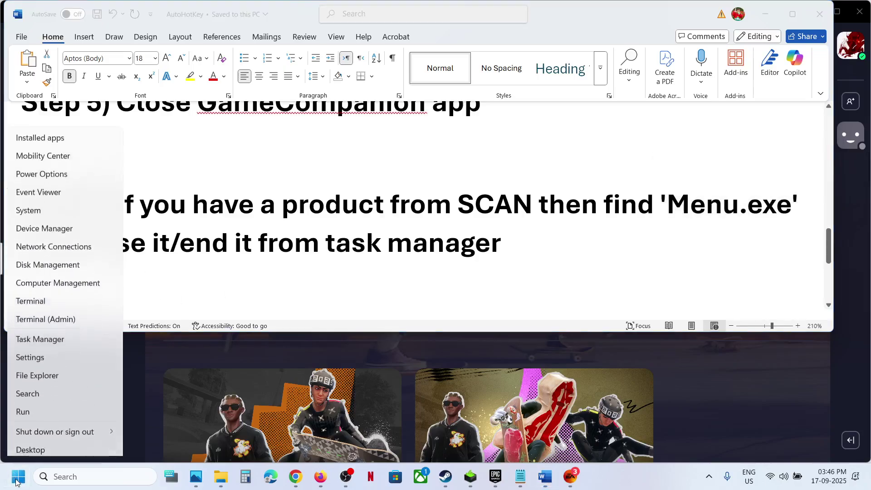
left_click(51, 336)
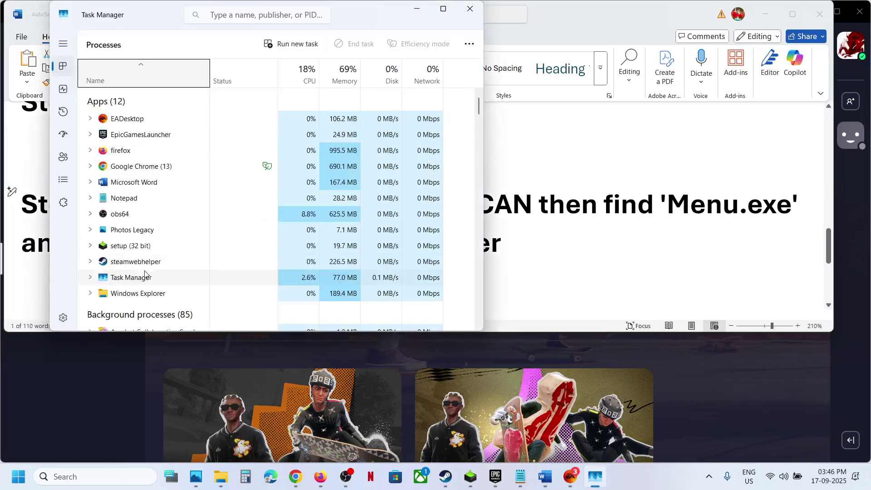
right_click(146, 276)
left_click(249, 249)
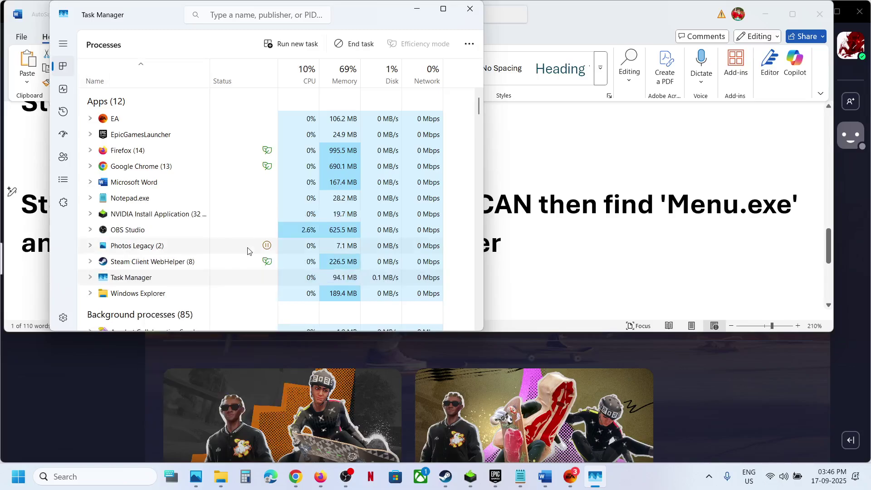
left_click(248, 250)
left_click(470, 8)
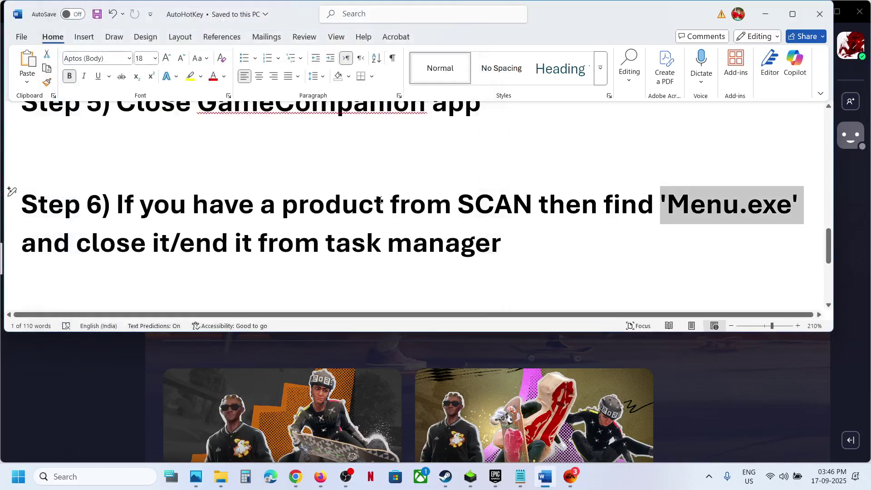
- Highlight 'Viveport/Vive's VR software' in Step 7 and check the Epic Games tray icon
scroll(380, 200, "down", 3)
double_click(244, 222)
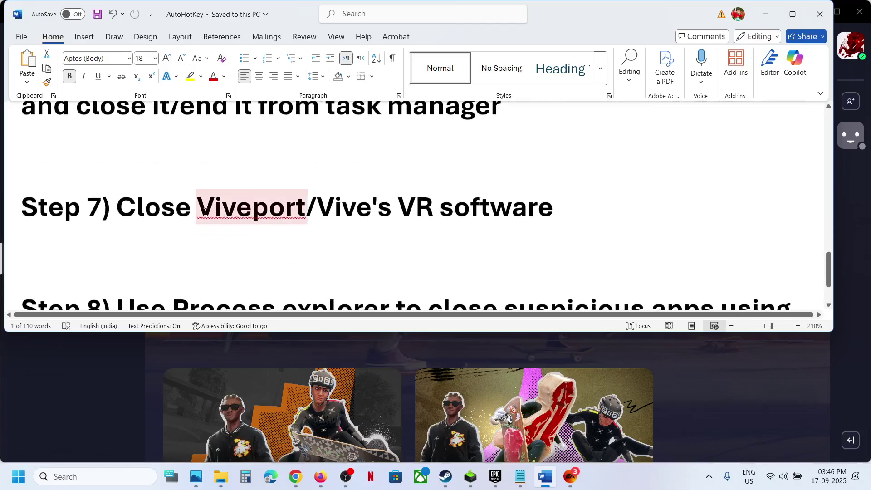
left_click_drag(200, 211, 503, 203)
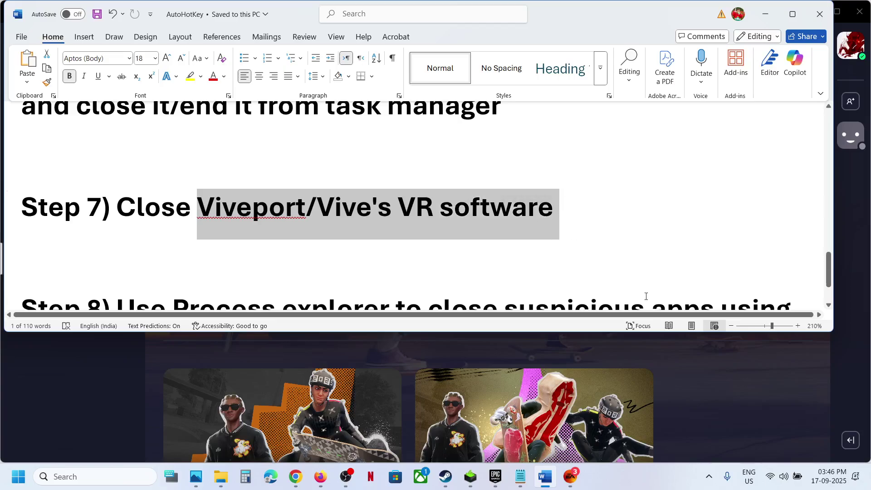
left_click(709, 482)
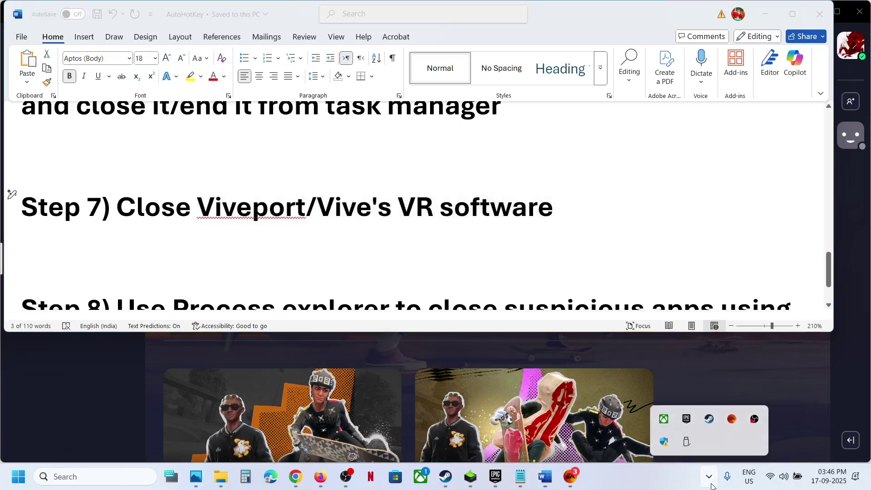
right_click(688, 420)
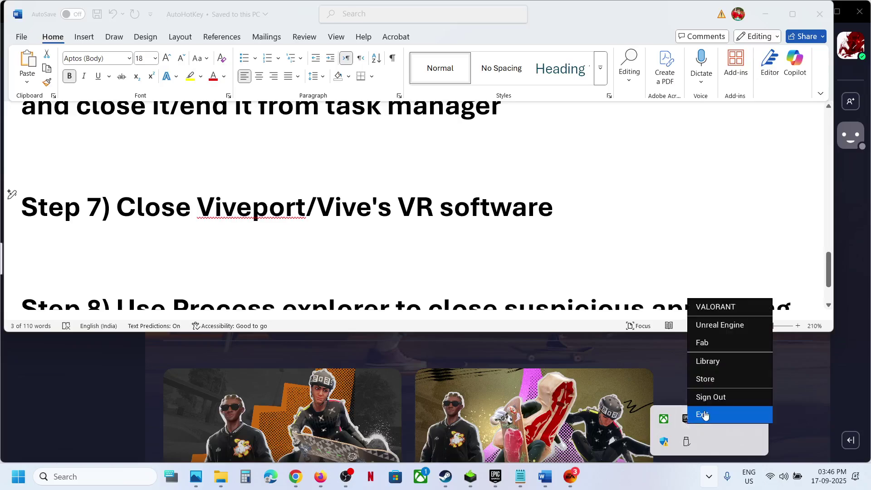
left_click(475, 231)
- Highlight 'Process explorer' in the Step 8 heading
scroll(323, 255, "down", 2)
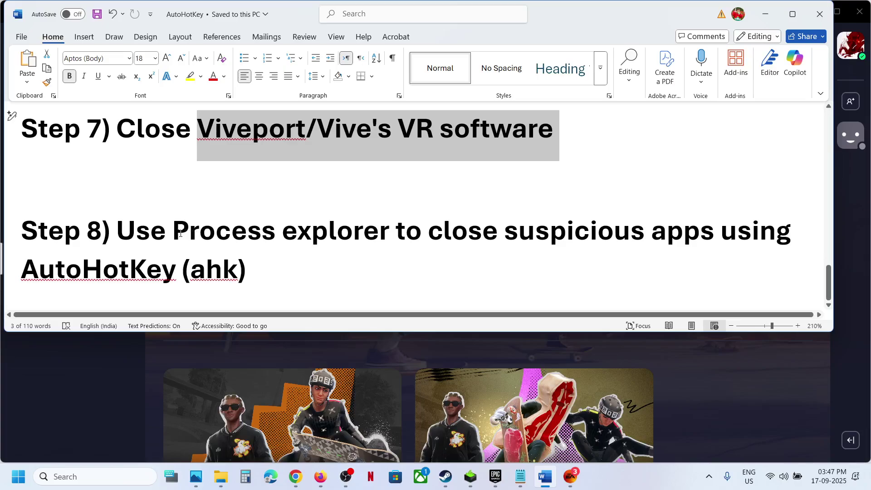
left_click_drag(180, 233, 598, 232)
left_click(598, 231)
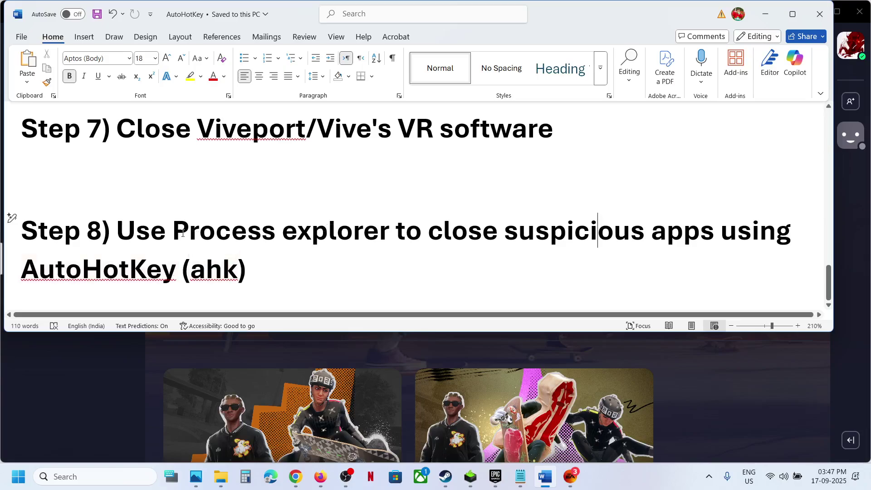
left_click_drag(175, 232, 357, 225)
key("ctrl+c")
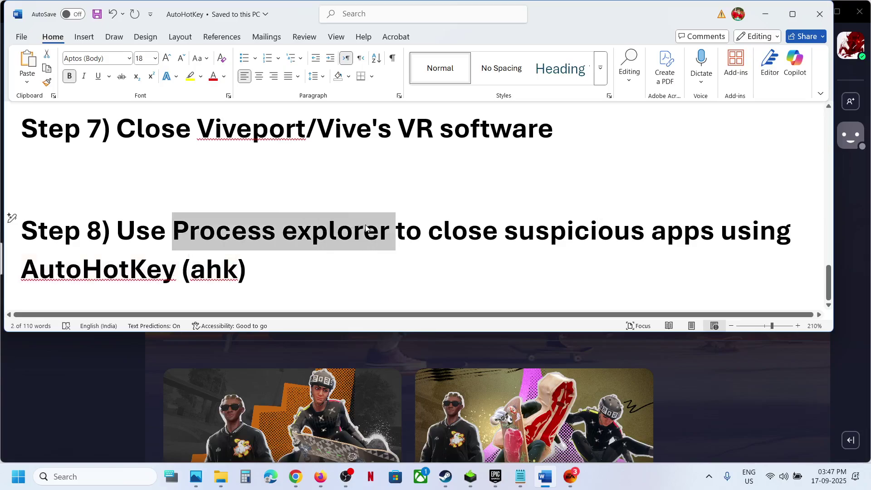
- Search 'Process explorer' in a new Chrome window and download it from Sysinternals
right_click(295, 486)
left_click(268, 410)
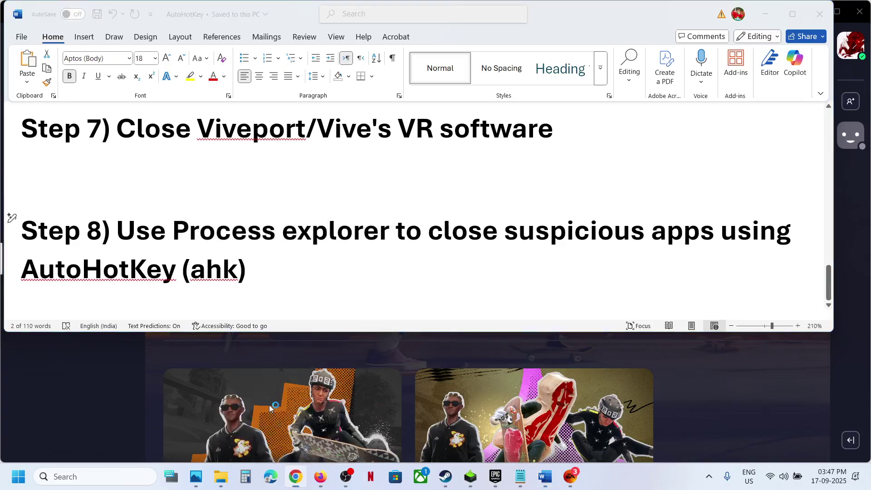
key("ctrl+v")
key("Return")
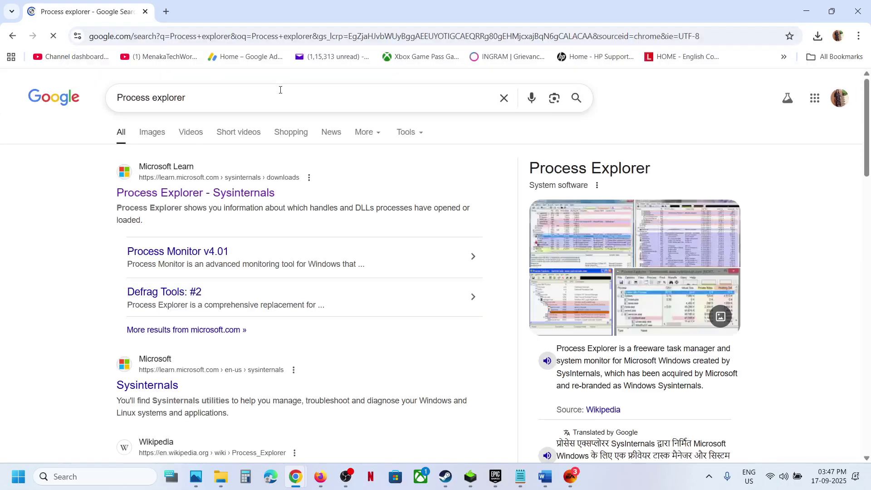
left_click(170, 196)
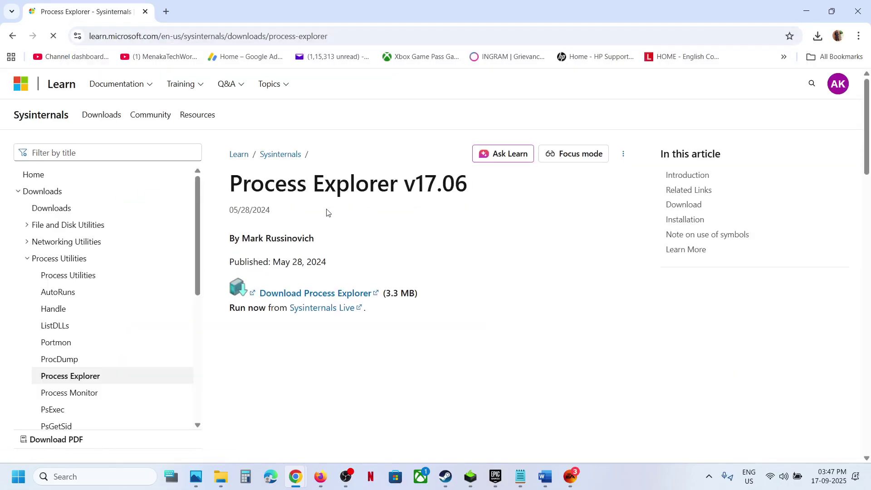
left_click(345, 299)
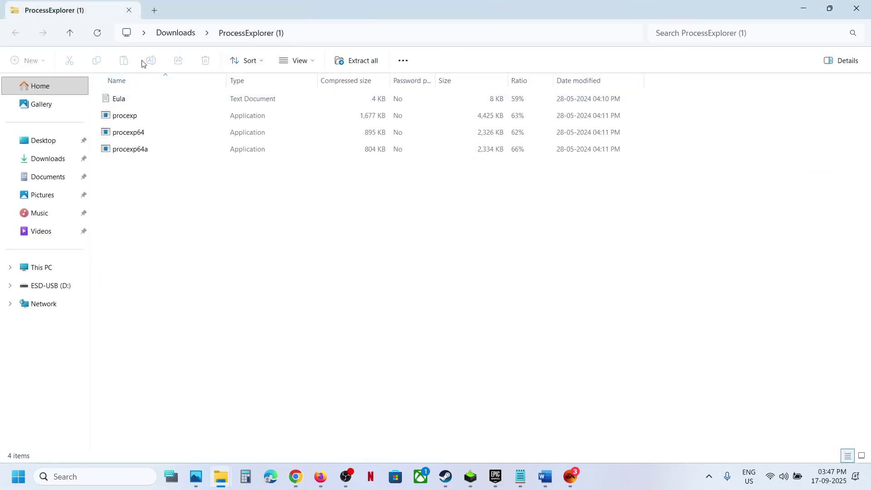
- Open the extracted ProcessExplorer folder in Downloads
left_click(159, 41)
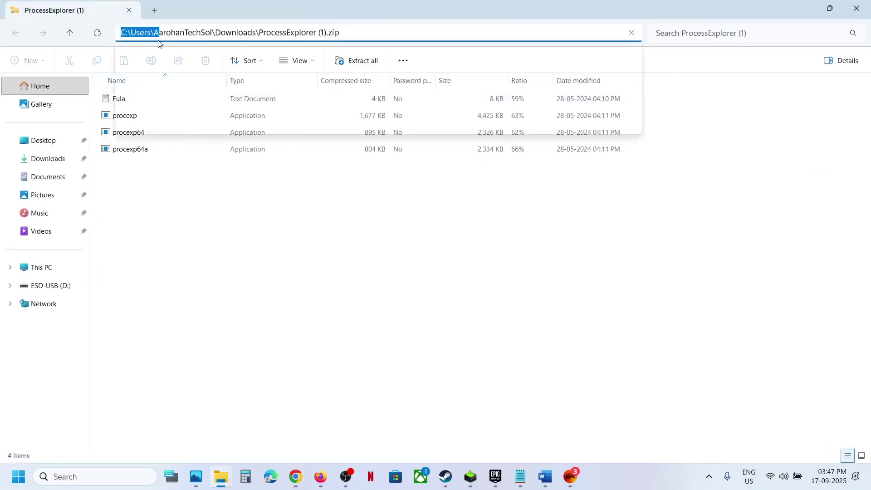
left_click(36, 142)
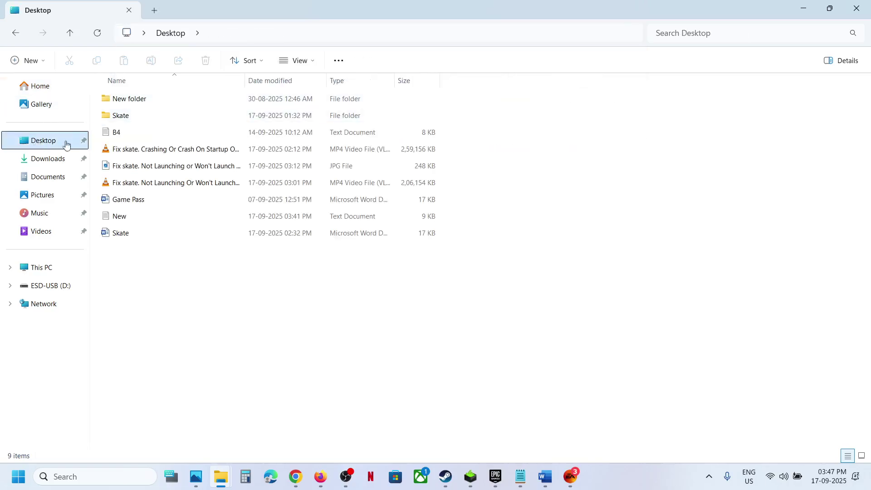
left_click(43, 160)
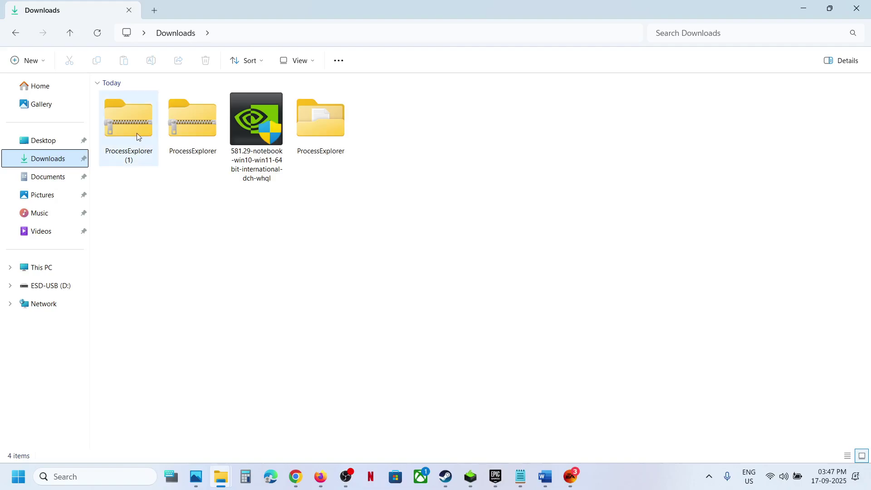
right_click(201, 130)
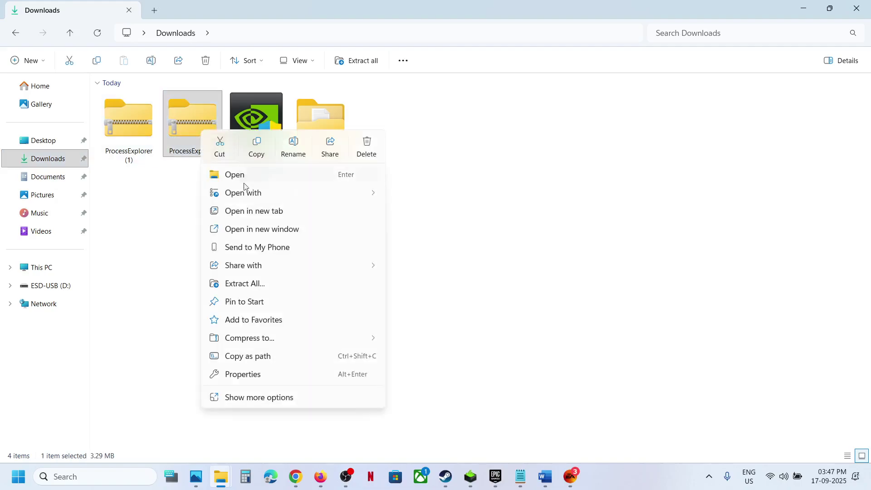
left_click(408, 93)
left_click(322, 136)
double_click(322, 136)
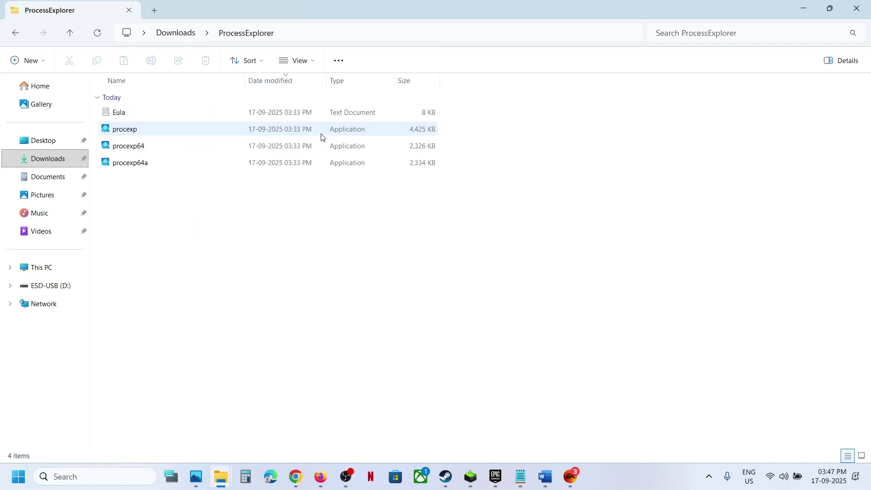
- Run procexp64 as administrator and approve the UAC prompt
left_click(142, 147)
right_click(143, 146)
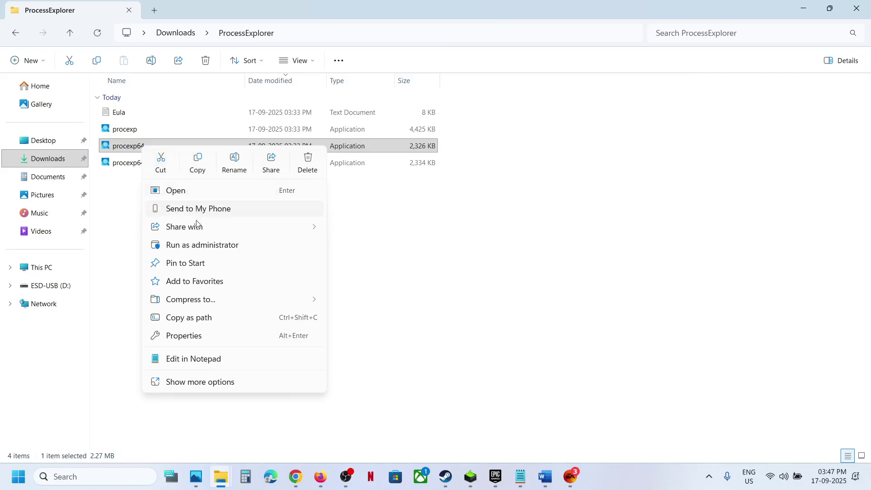
left_click(195, 244)
left_click(402, 364)
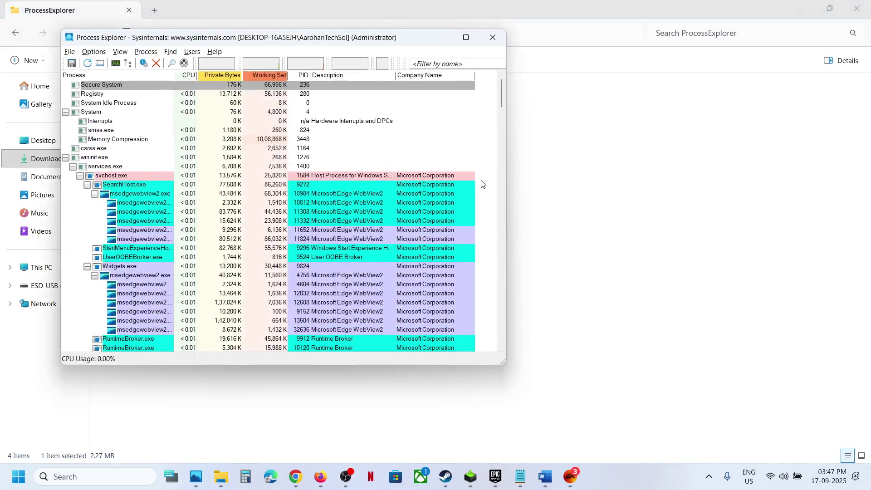
- Search handles for 'autohotkey', jump to the WINWORD match, then close the search
left_click(173, 64)
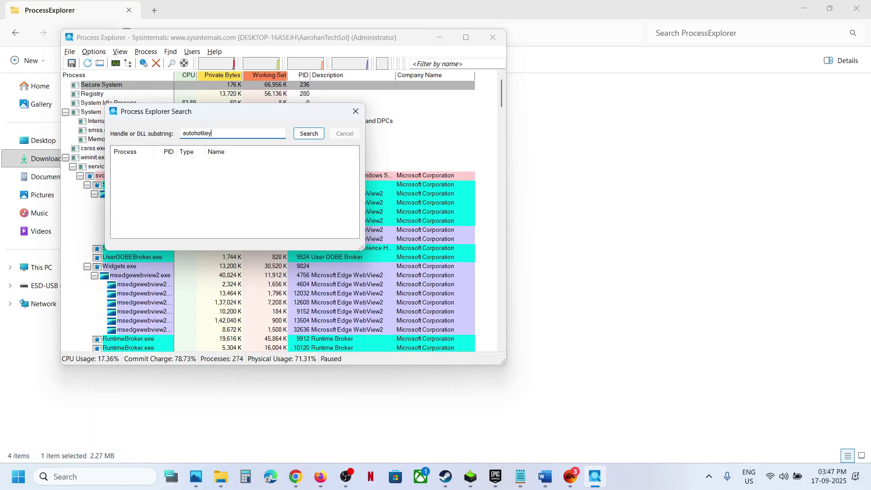
left_click(295, 134)
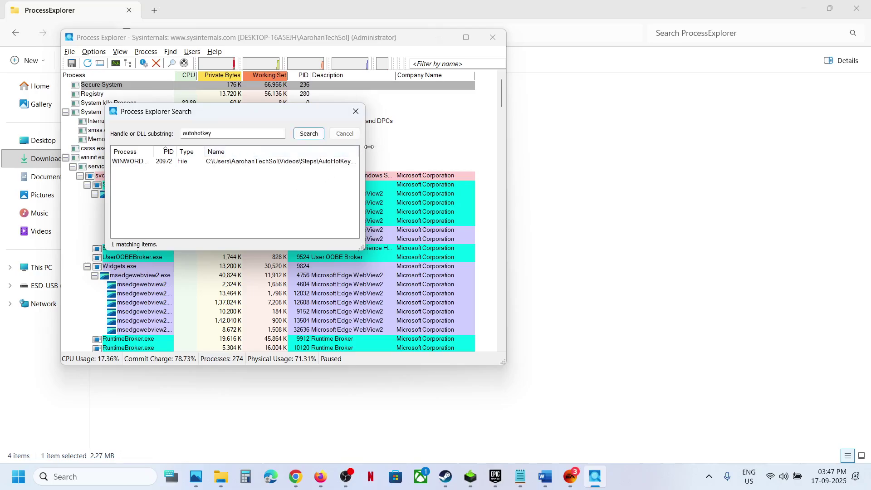
left_click_drag(369, 146, 461, 151)
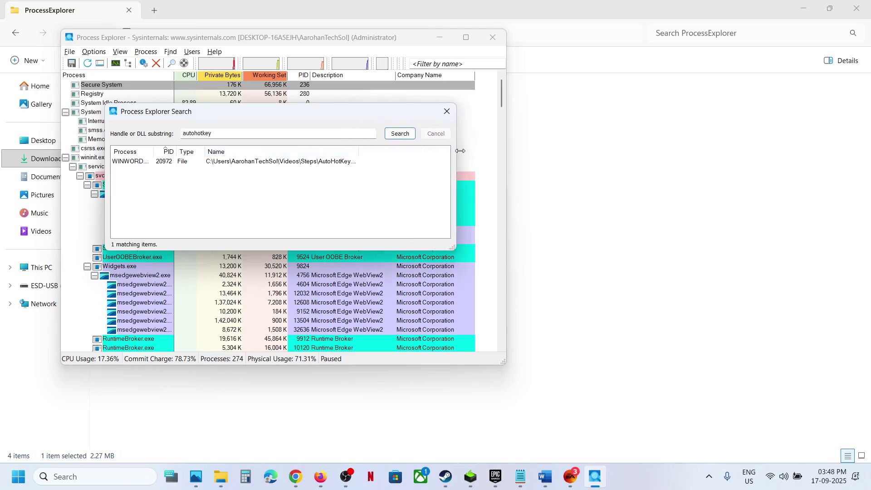
left_click(262, 164)
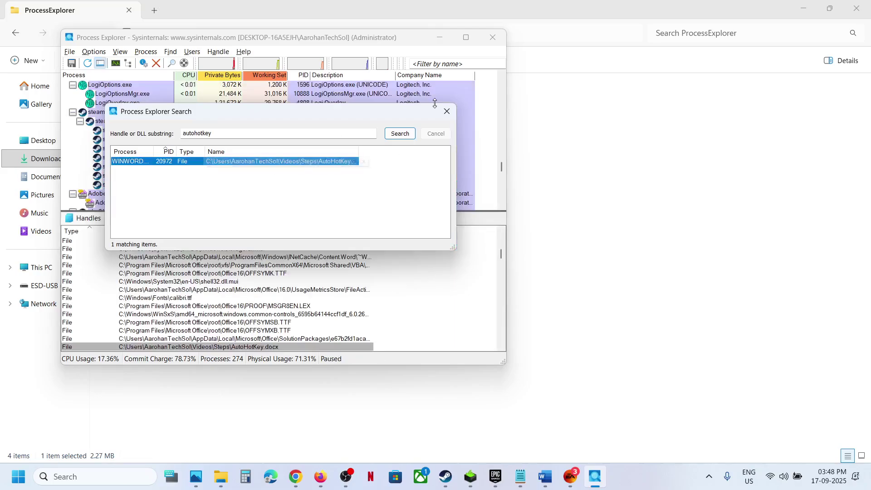
left_click(447, 111)
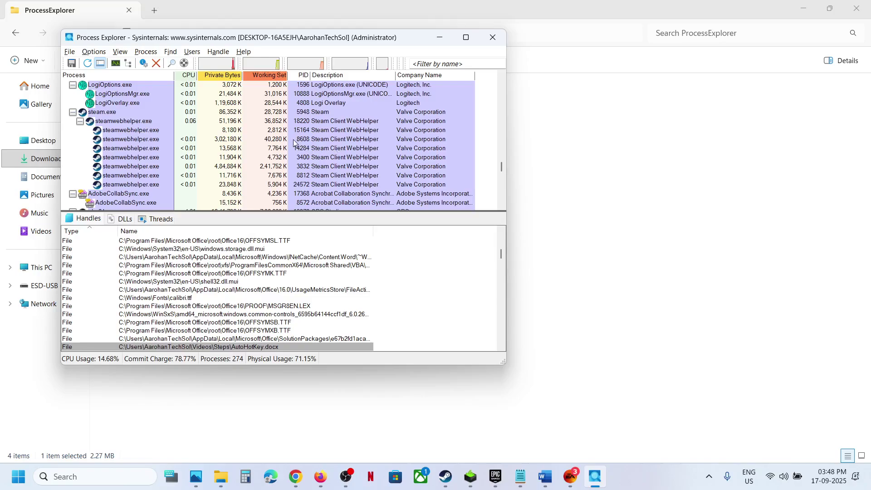
- Scroll through the process list and reopen the Find Handle or DLL search
scroll(294, 143, "up", 1)
scroll(294, 143, "up", 2)
scroll(294, 143, "down", 6)
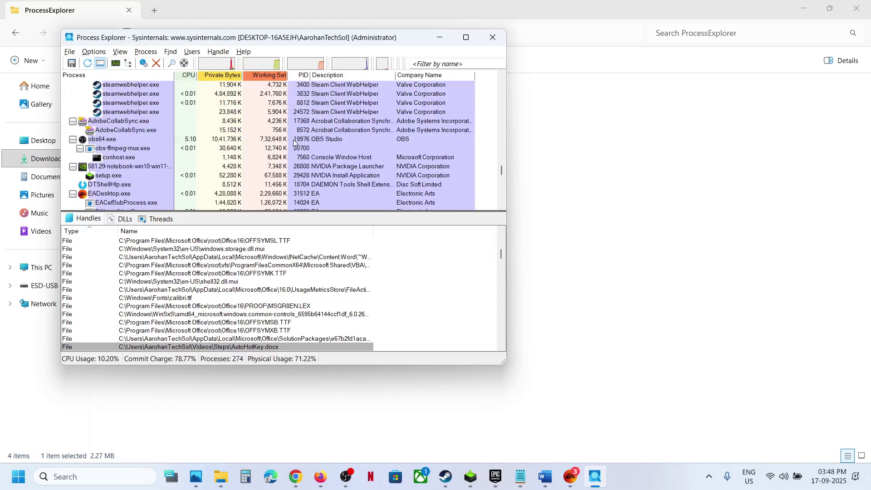
scroll(294, 143, "down", 2)
scroll(294, 143, "up", 2)
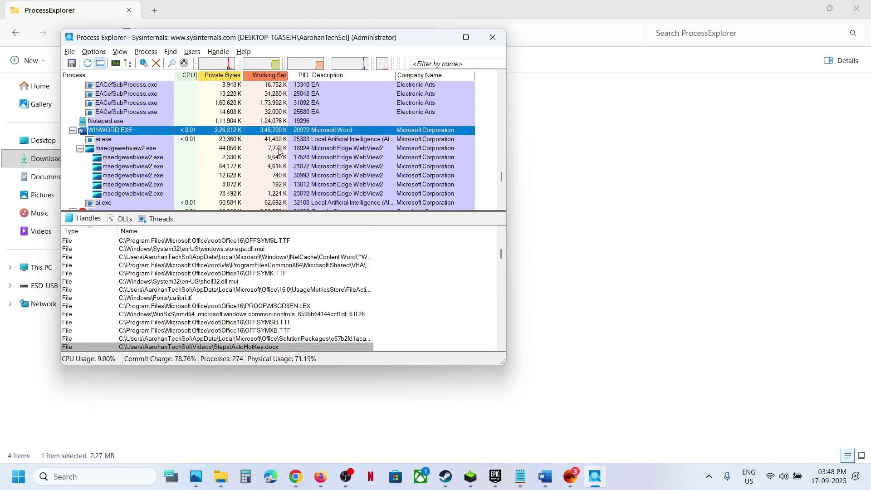
scroll(292, 142, "down", 6)
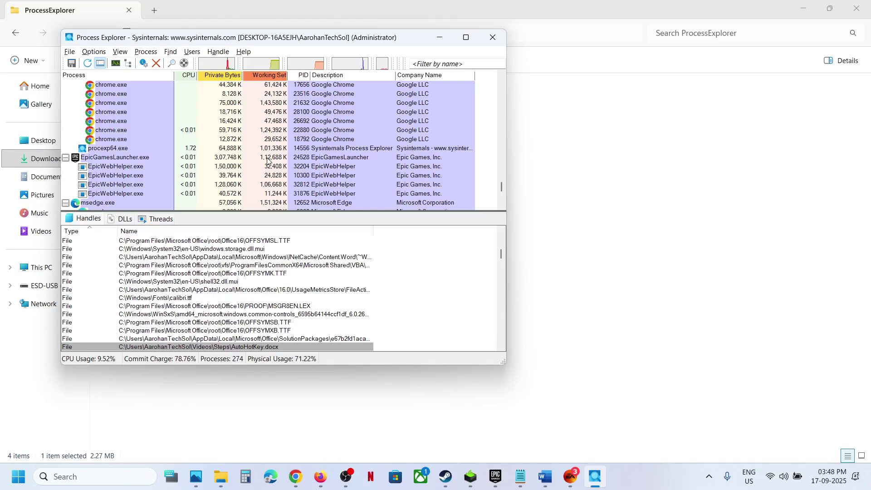
scroll(268, 161, "down", 2)
scroll(268, 161, "up", 4)
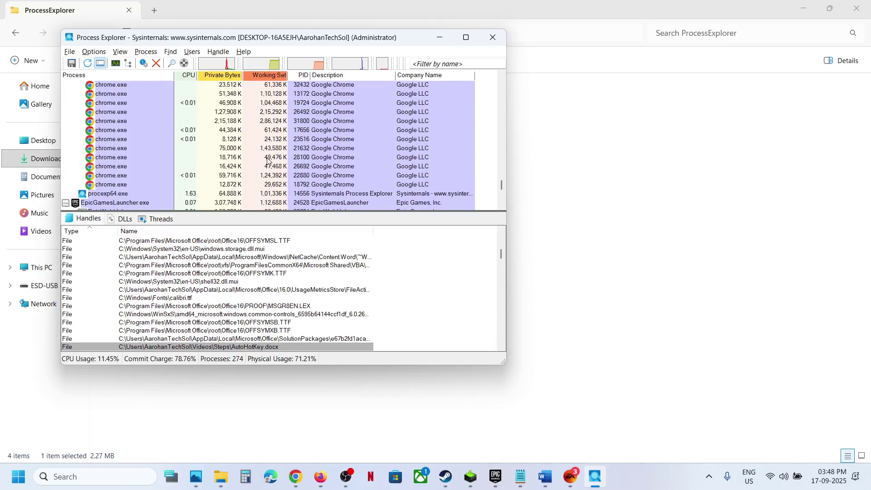
left_click(173, 64)
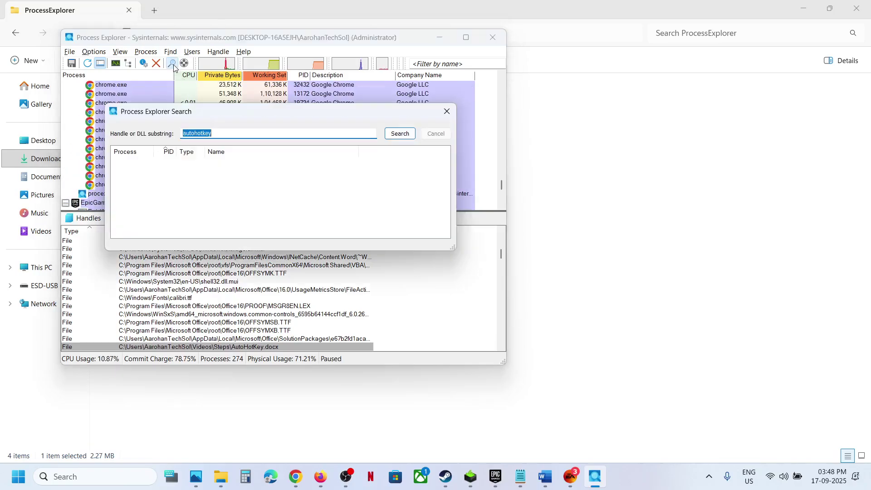
- Search handles for 'ahk', which returns 0 matches, then close the search
left_click(225, 135)
right_click(223, 133)
left_click(199, 133)
double_click(200, 133)
type("ahk")
left_click(395, 134)
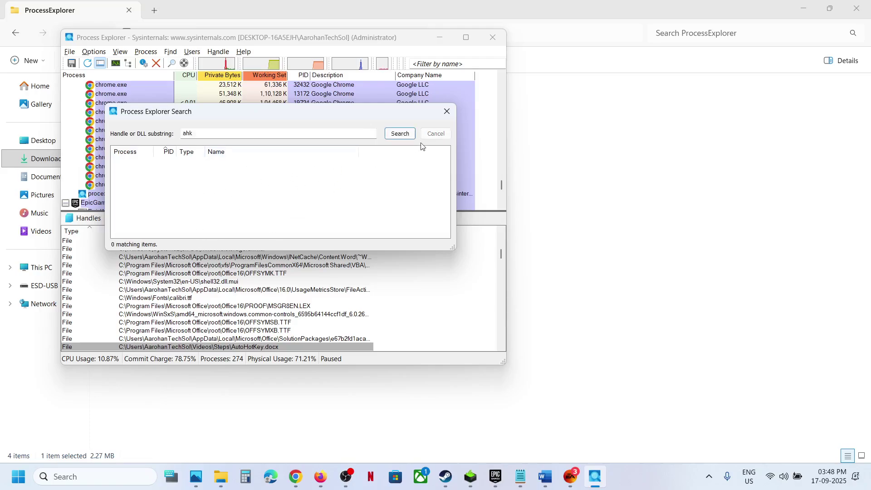
left_click(446, 112)
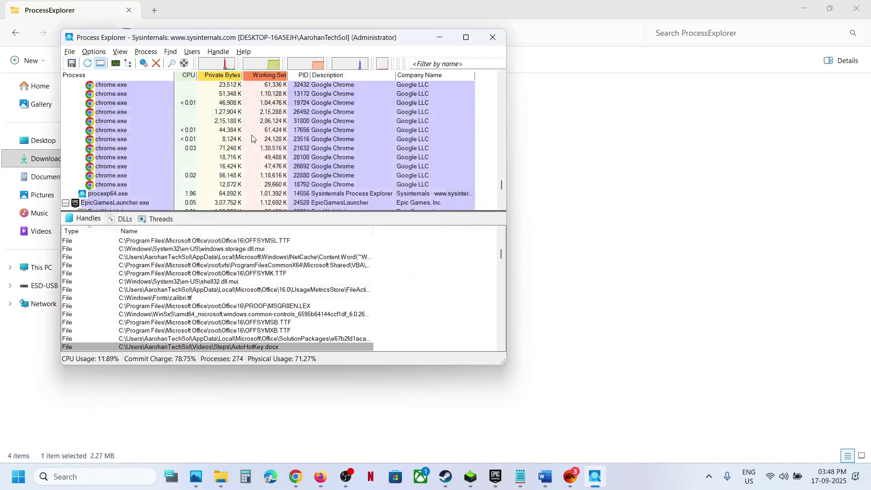
- Select DTShellHlp.exe in the process list
scroll(272, 136, "up", 5)
scroll(253, 139, "down", 1)
scroll(253, 138, "up", 1)
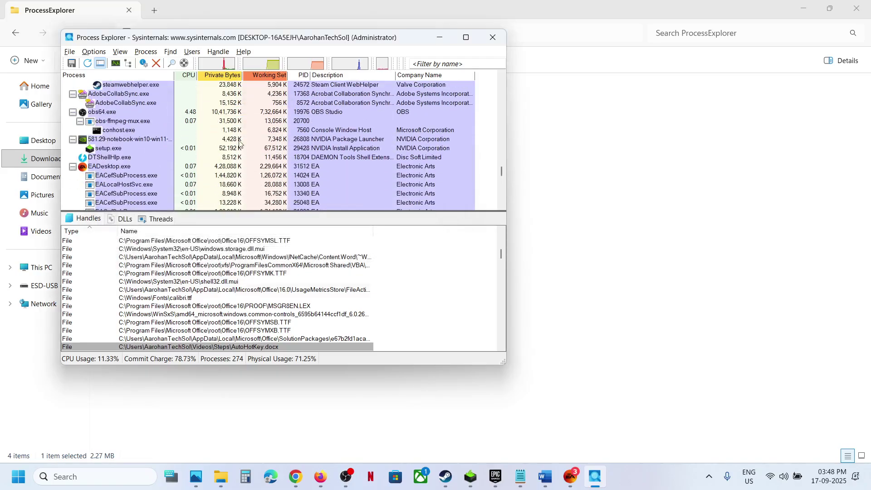
left_click(103, 157)
- Kill DTShellHlp.exe and confirm, dropping the process count from 274 to 273
right_click(103, 157)
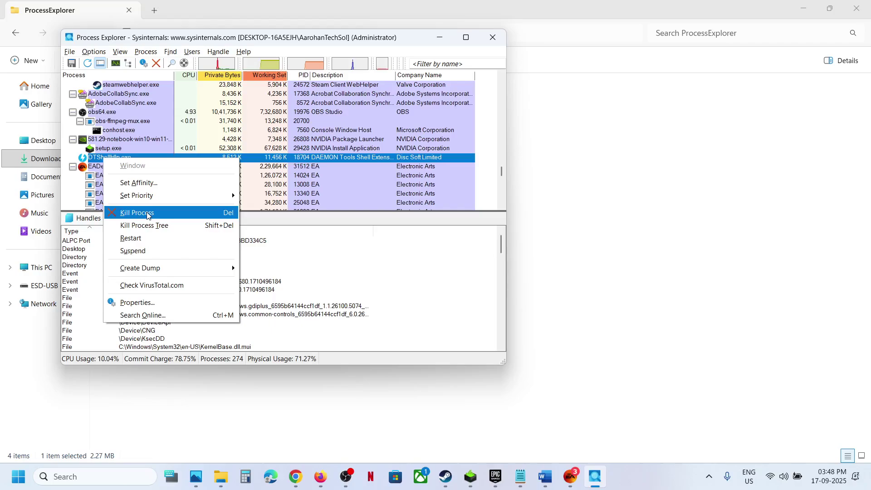
left_click(148, 215)
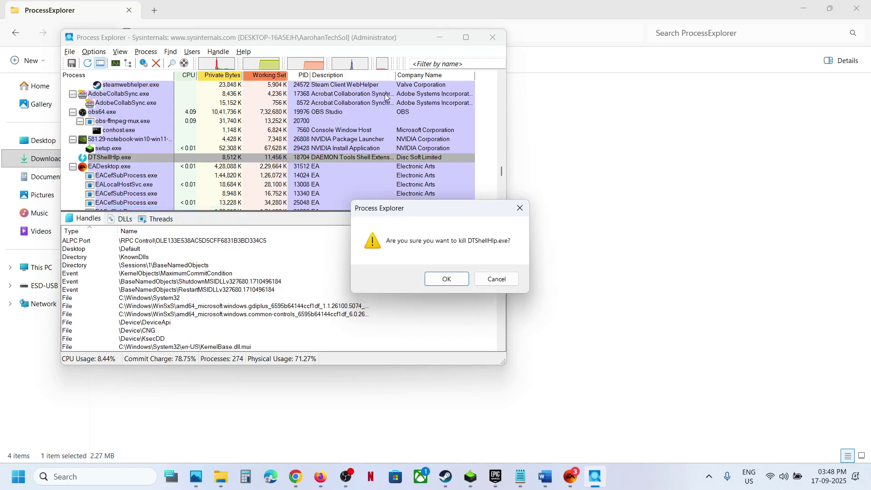
left_click(438, 275)
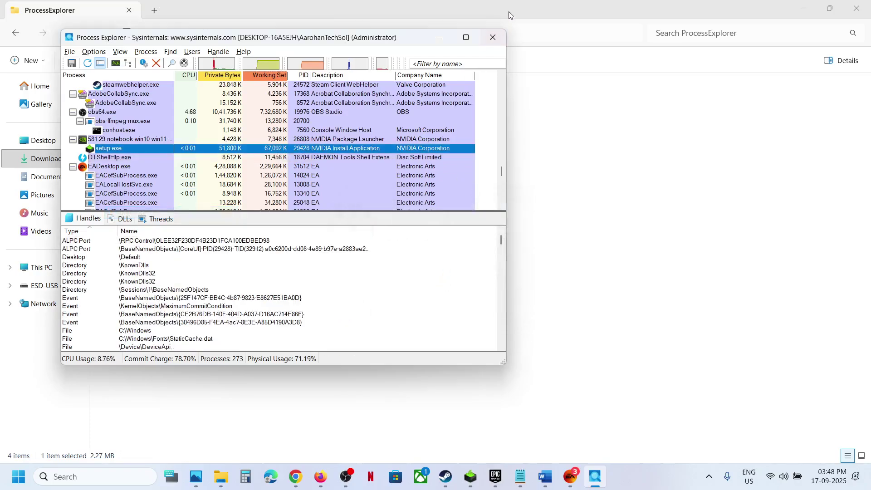